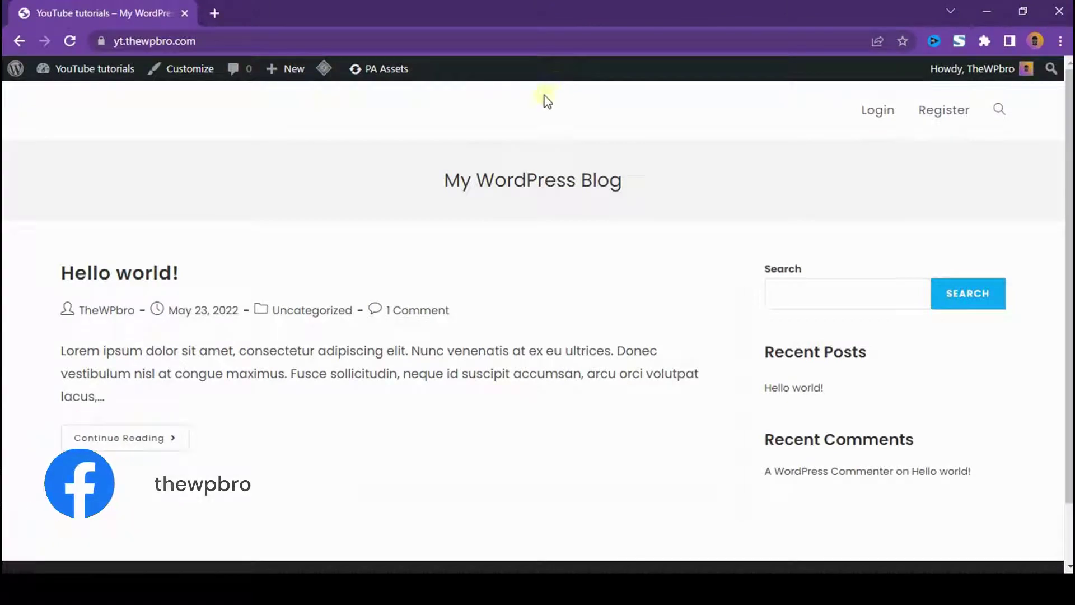
# Step: From the dashboard, search the Add Plugins page for 'print my blog'
pyautogui.moveTo(115, 79)
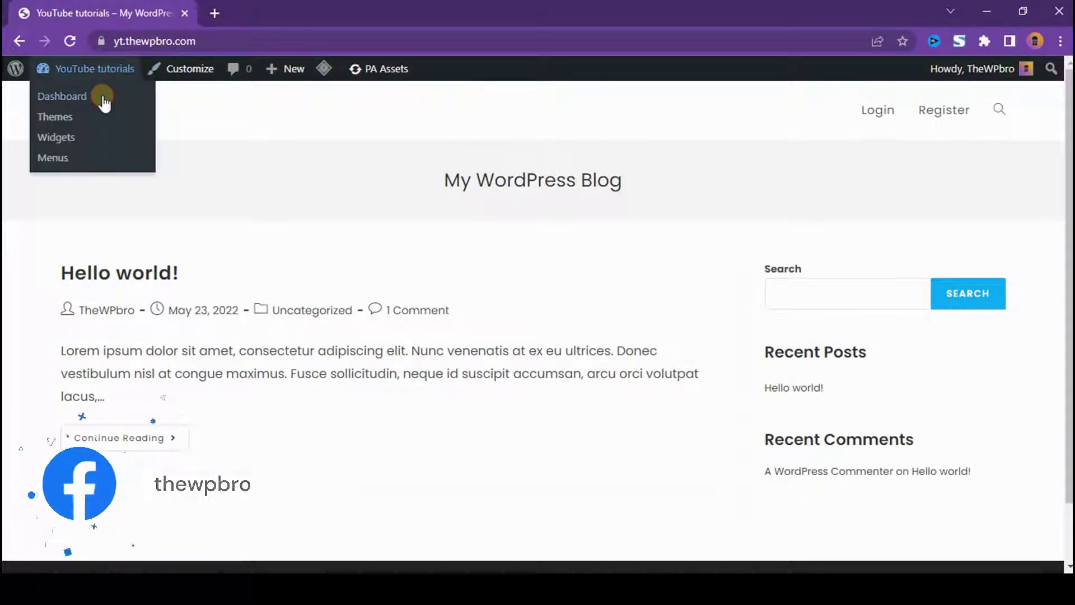
pyautogui.click(104, 100)
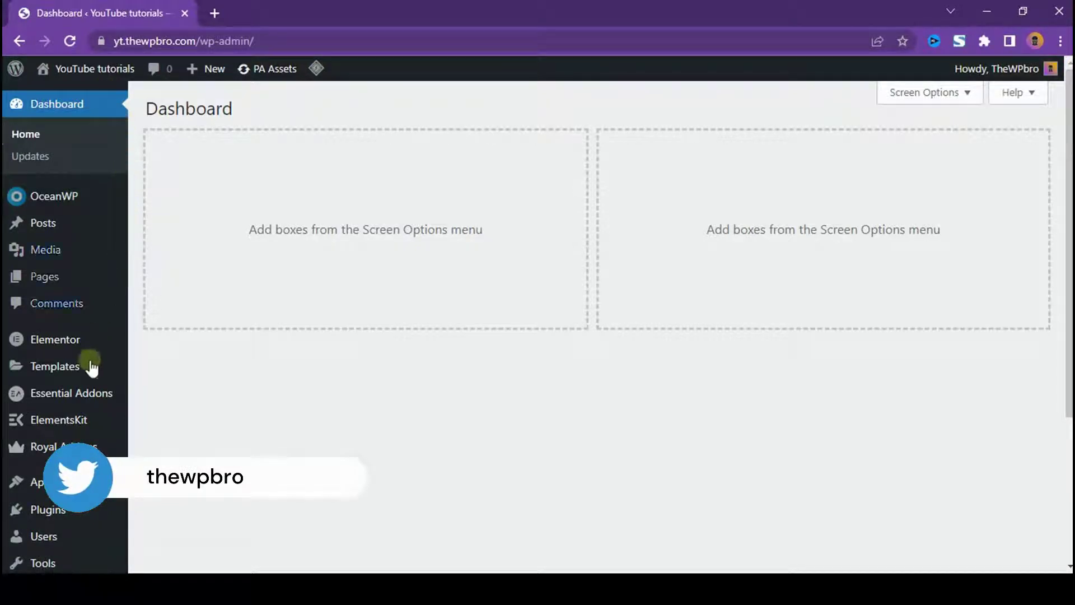
pyautogui.moveTo(53, 506)
pyautogui.click(157, 509)
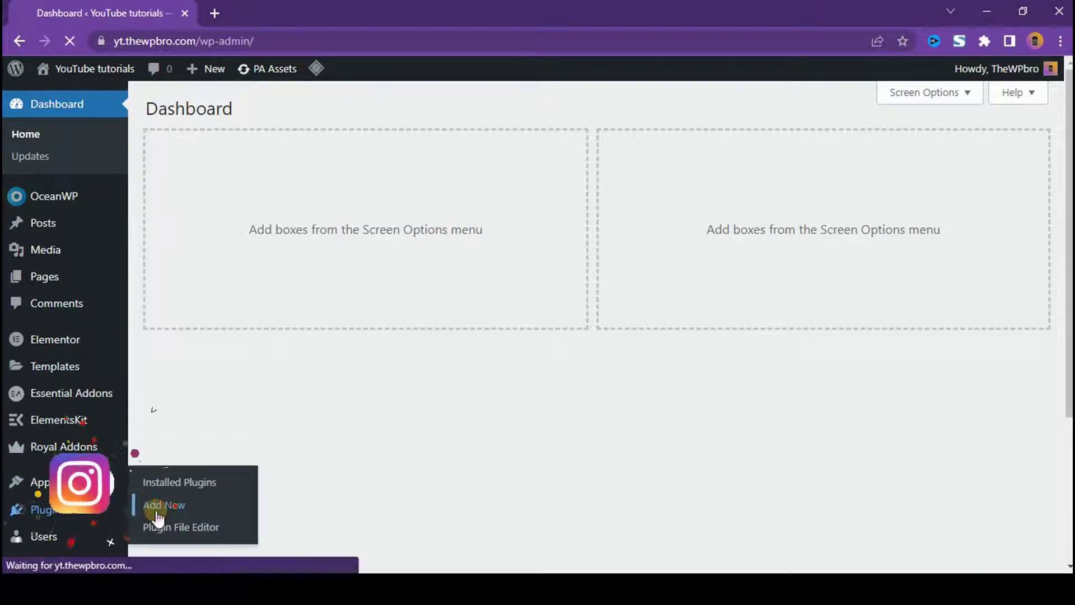
pyautogui.click(830, 144)
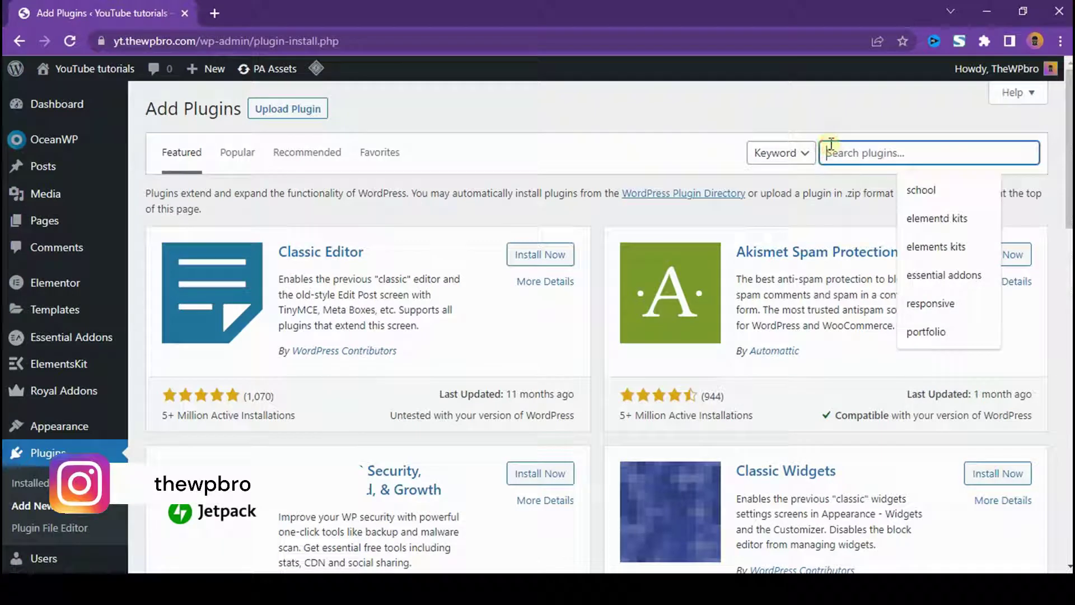
pyautogui.write('print my blog')
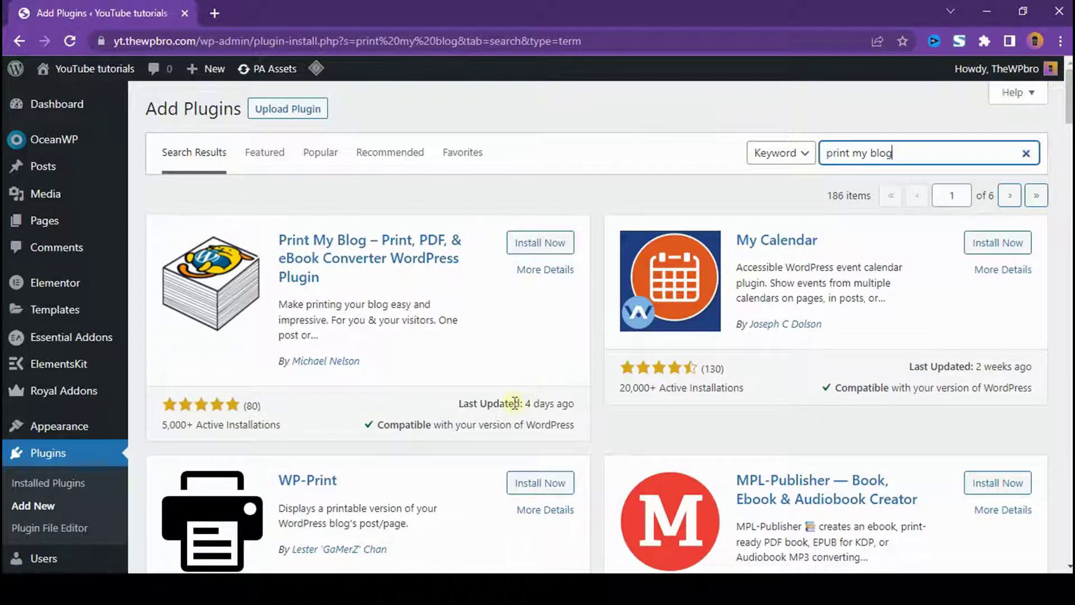
# Step: Install and activate the Print My Blog plugin from the search results
pyautogui.click(535, 244)
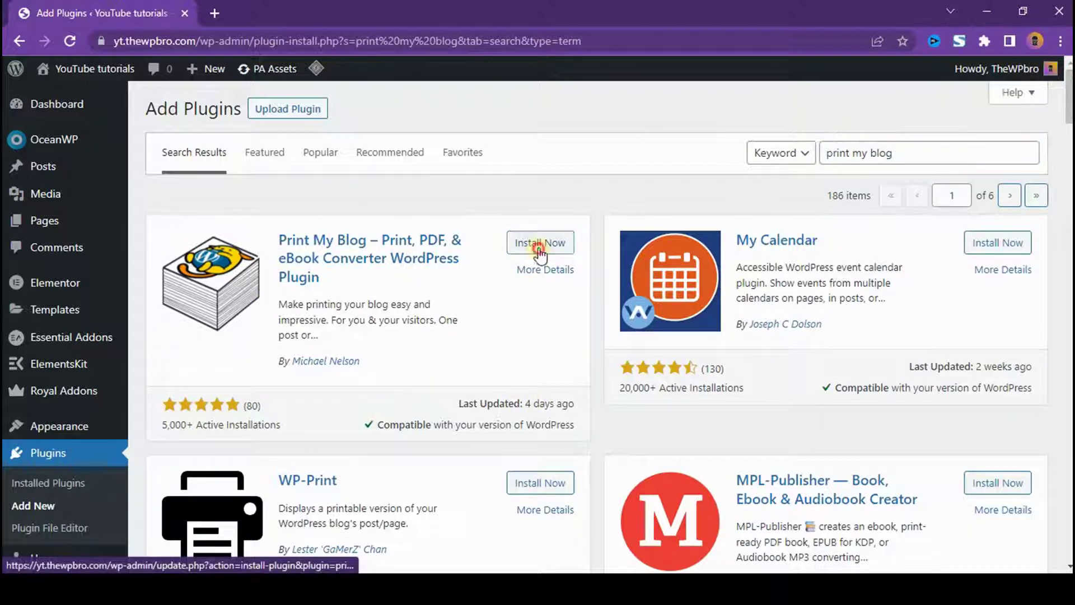
pyautogui.click(534, 250)
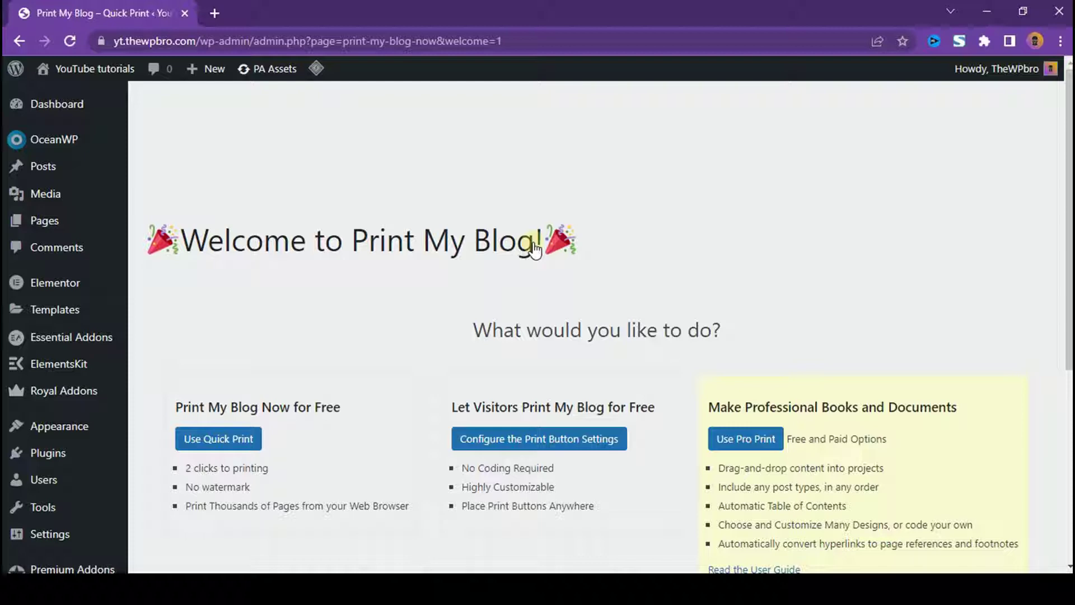
pyautogui.scroll(-6, 560, 291)
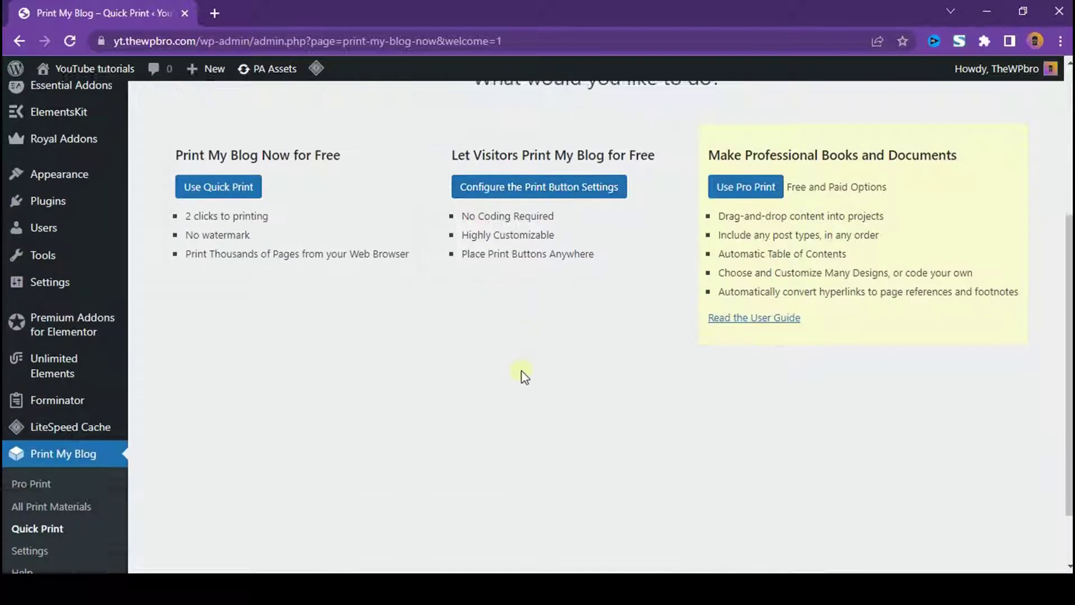
pyautogui.click(30, 475)
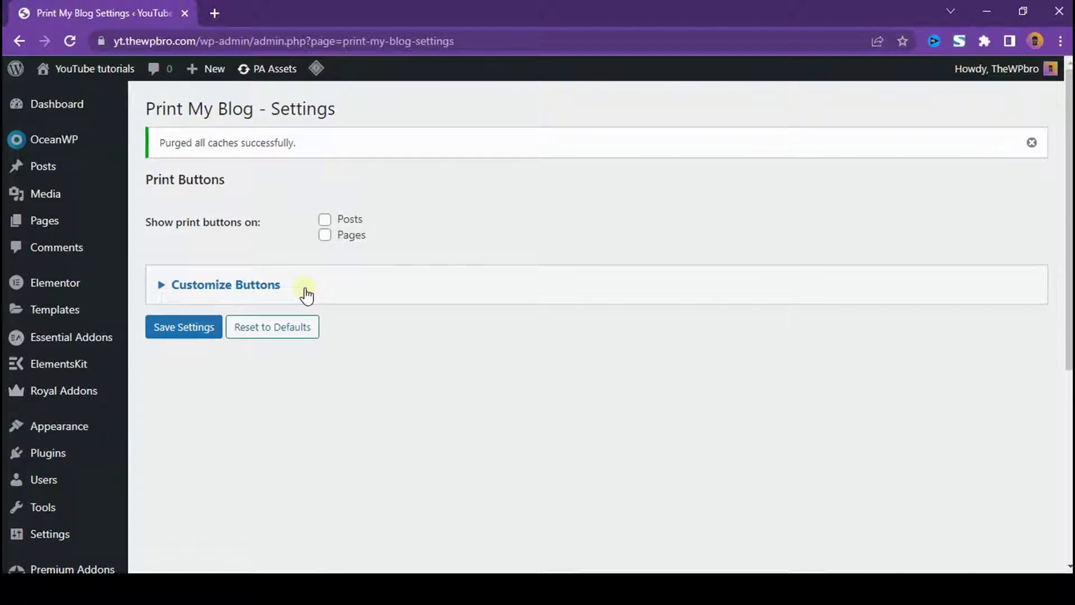
# Step: Enable print buttons on Posts and set Place Buttons to Below Content
pyautogui.click(324, 220)
pyautogui.click(223, 286)
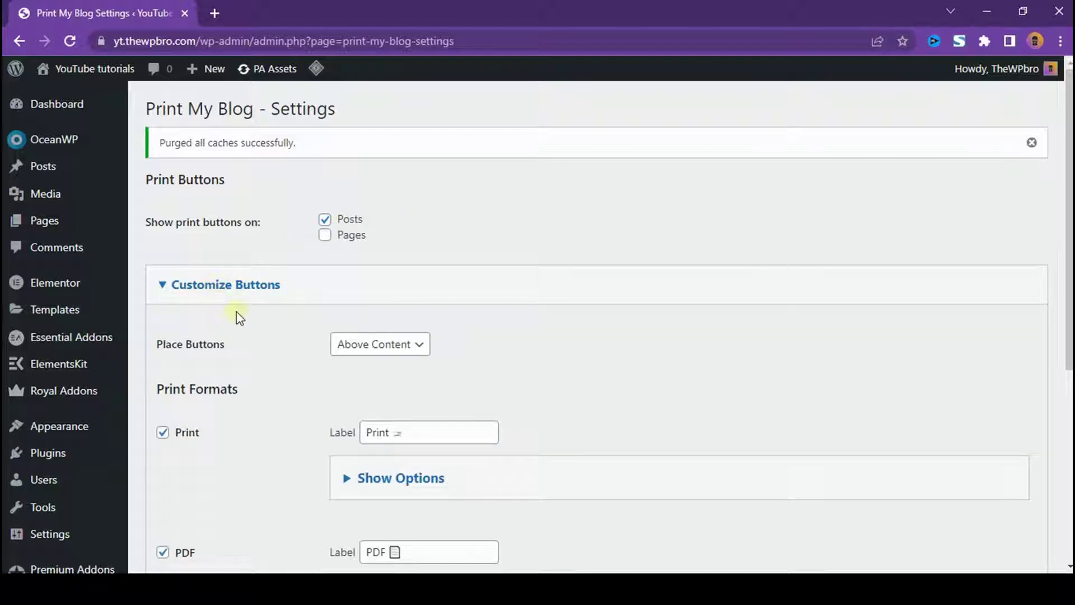
pyautogui.click(365, 346)
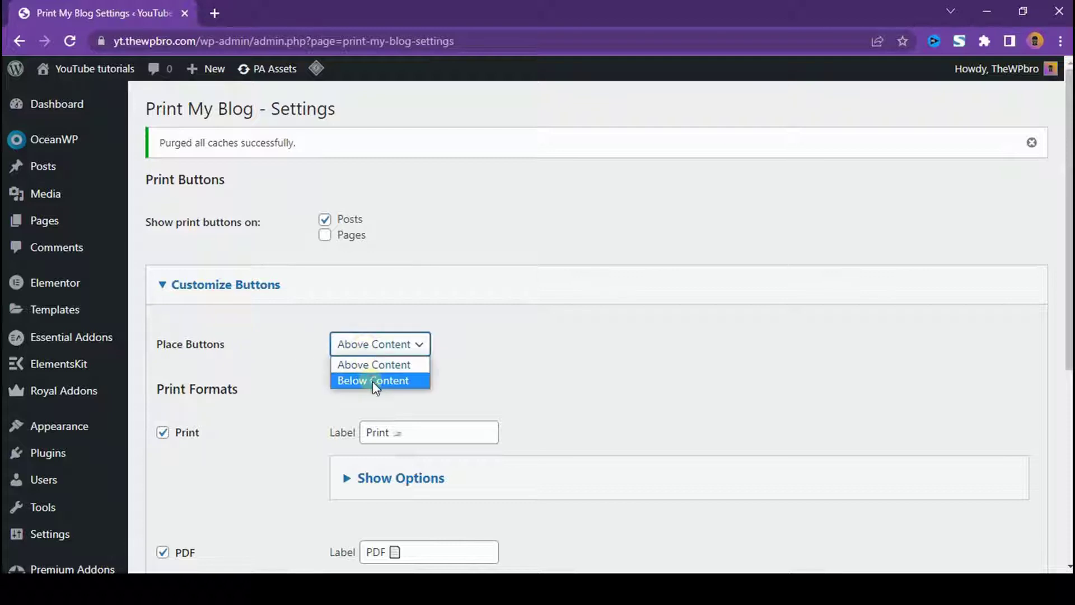
pyautogui.click(365, 377)
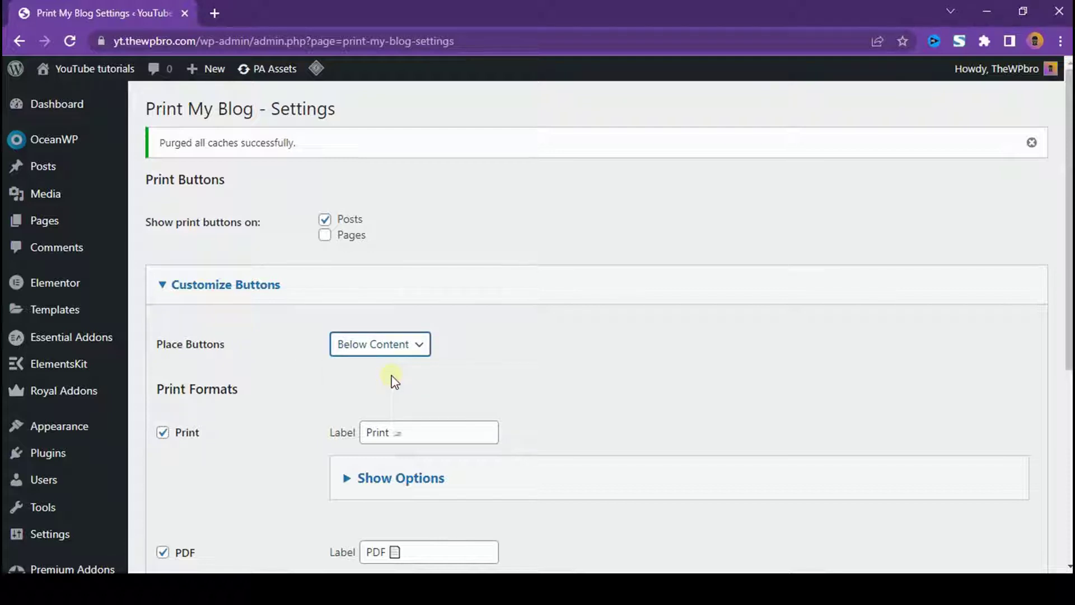
pyautogui.scroll(-3, 336, 398)
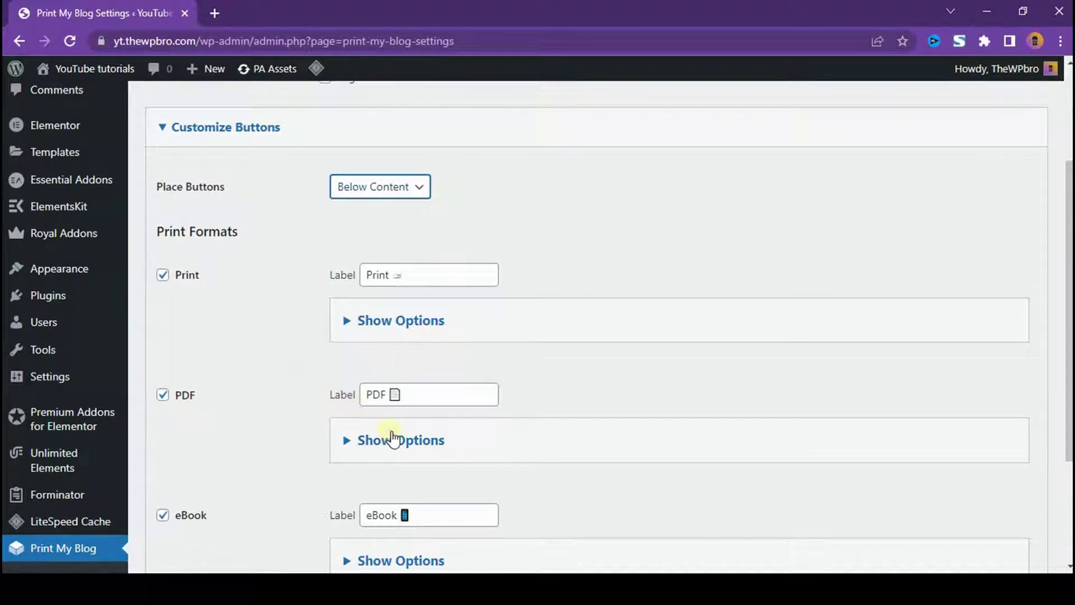
# Step: In the PDF options, include Author and URL and make each post begin on a new page
pyautogui.click(395, 440)
pyautogui.scroll(-4, 608, 423)
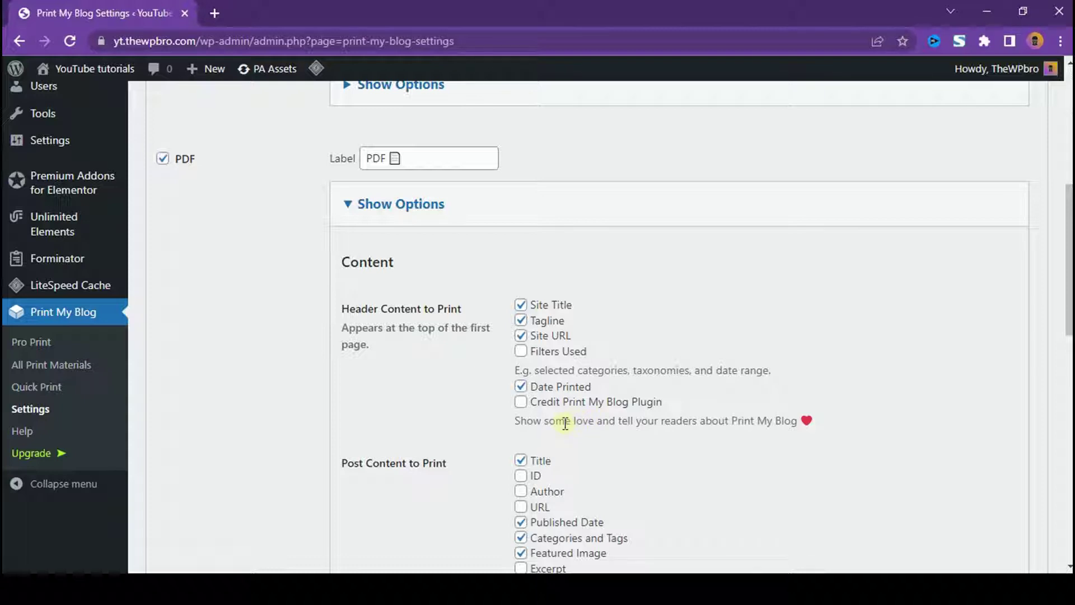
pyautogui.scroll(-3, 564, 422)
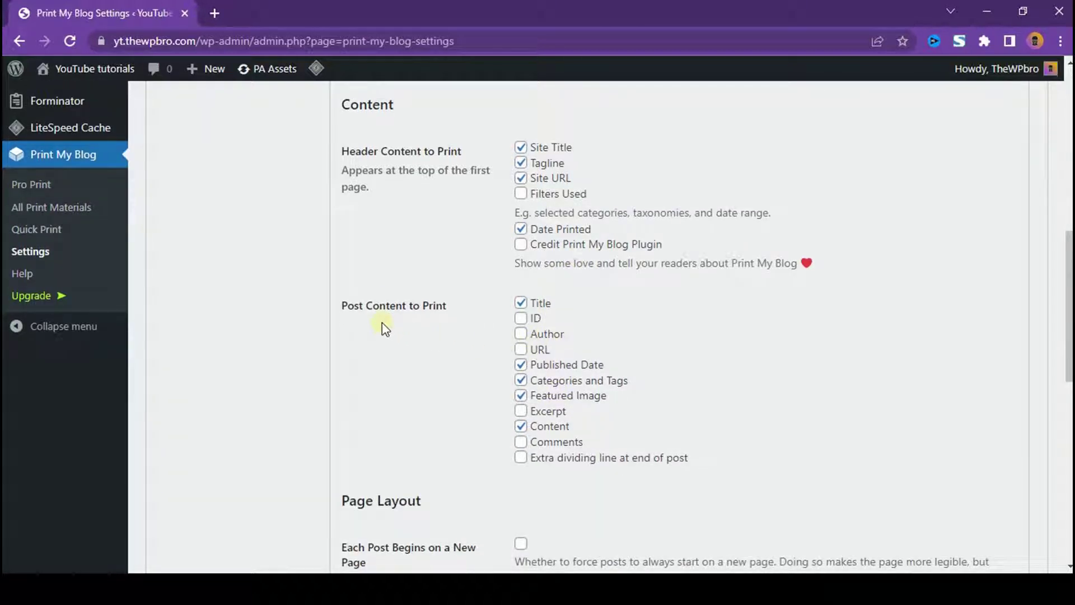
pyautogui.click(522, 334)
pyautogui.click(525, 351)
pyautogui.scroll(-4, 483, 370)
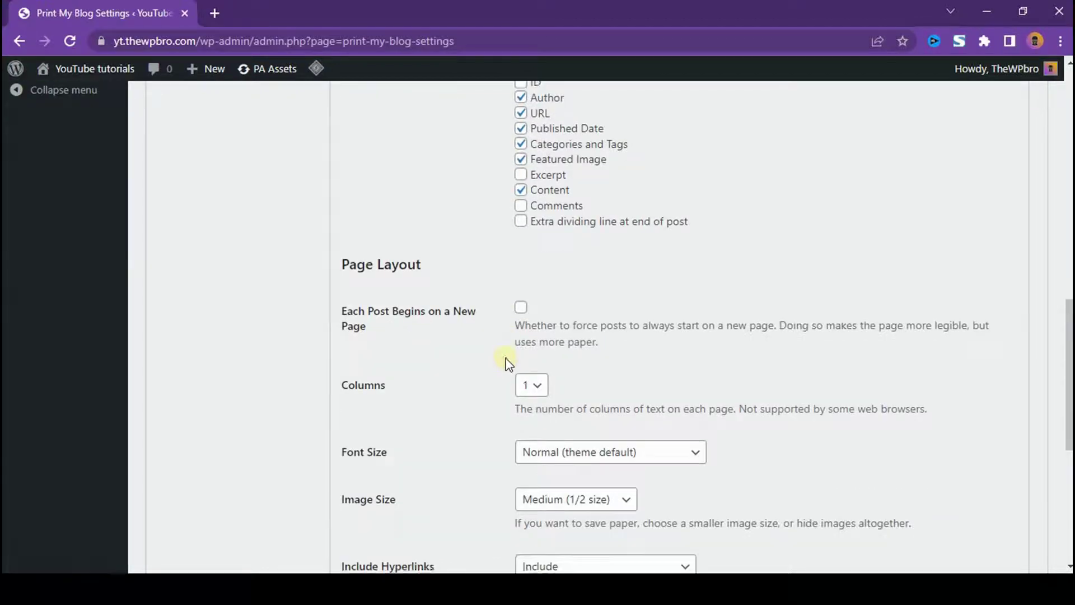
pyautogui.scroll(-1, 482, 361)
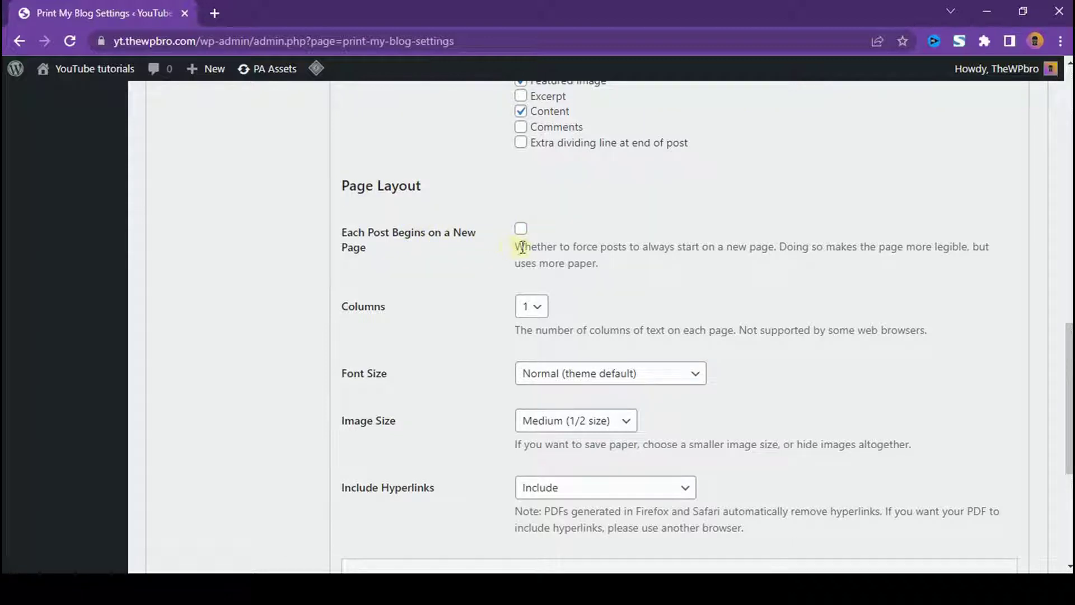
pyautogui.click(520, 229)
# Step: Set the PDF Post Rendering Wait-Time to 1000 ms under Troubleshooting Options
pyautogui.scroll(-2, 473, 298)
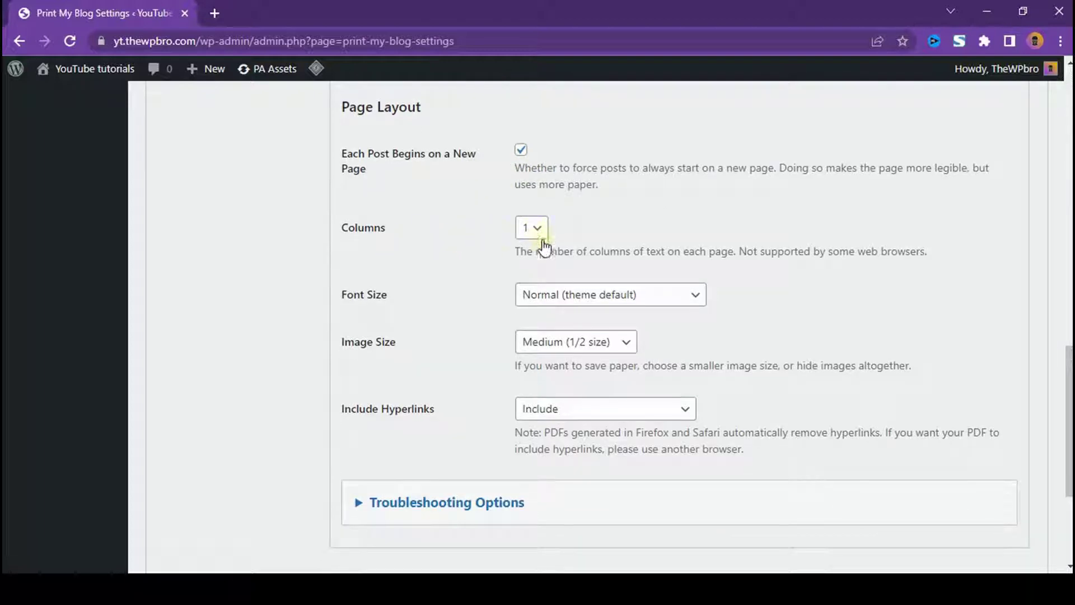
pyautogui.scroll(-1, 590, 305)
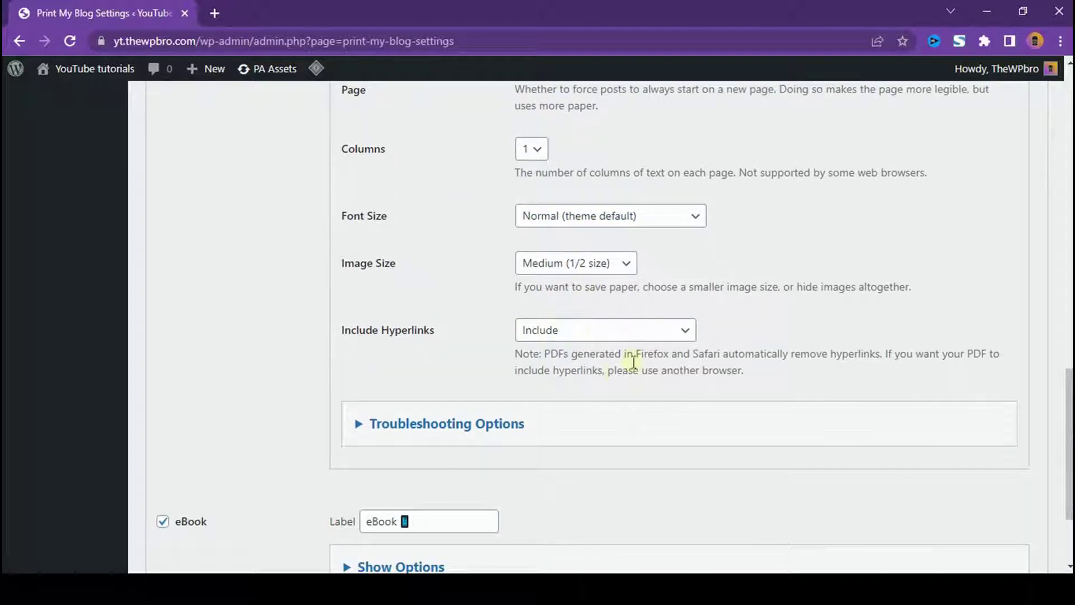
pyautogui.click(476, 425)
pyautogui.scroll(-3, 474, 428)
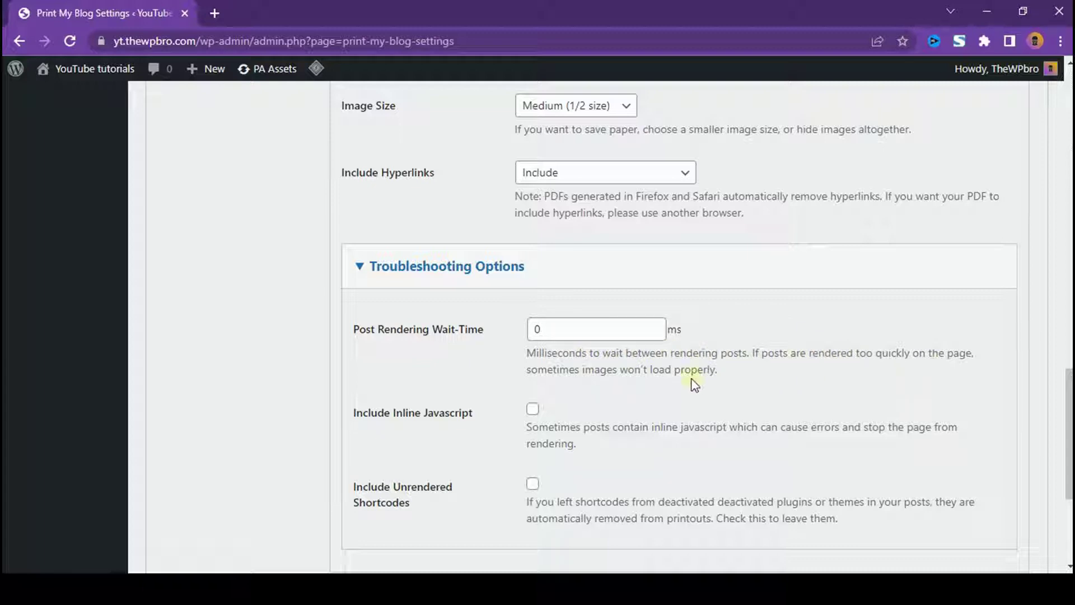
pyautogui.click(535, 330)
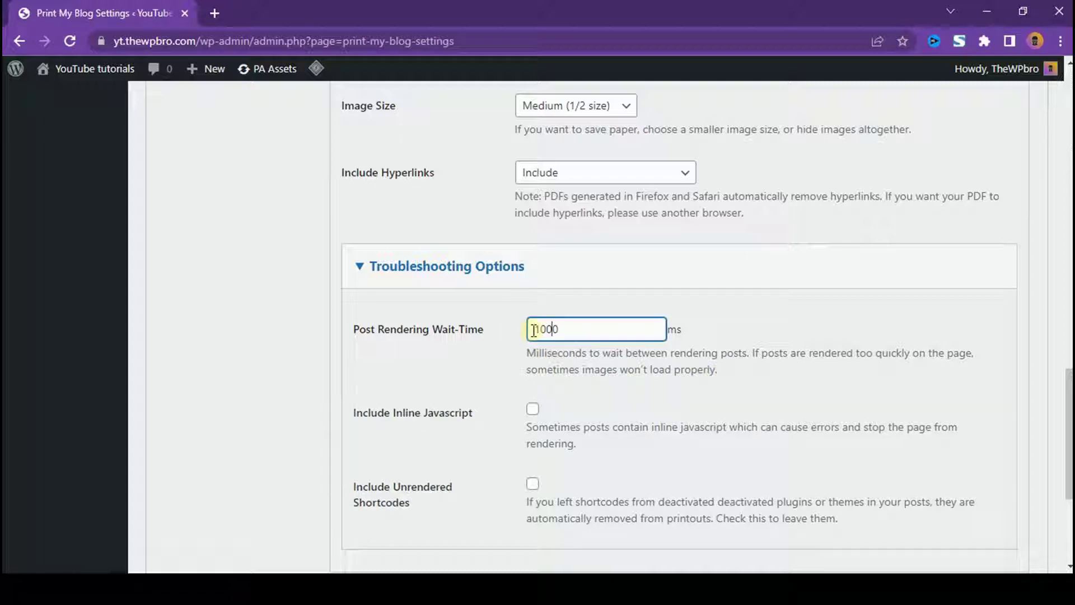
pyautogui.click(465, 364)
# Step: Expand and collapse the Print format's options and troubleshooting settings to review them
pyautogui.scroll(-3, 500, 334)
pyautogui.scroll(10, 550, 315)
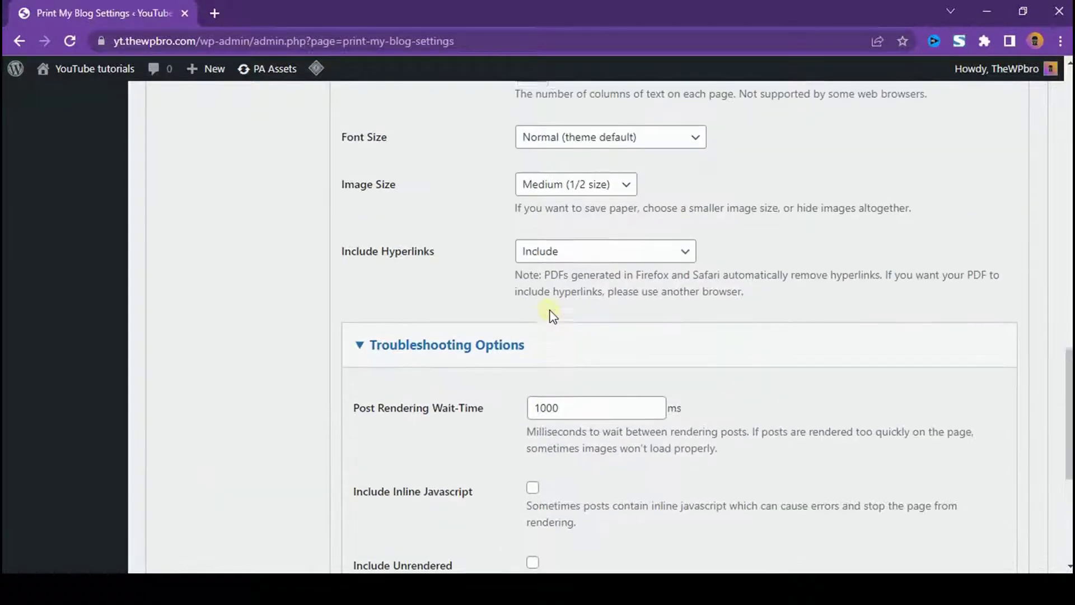
pyautogui.scroll(8, 550, 315)
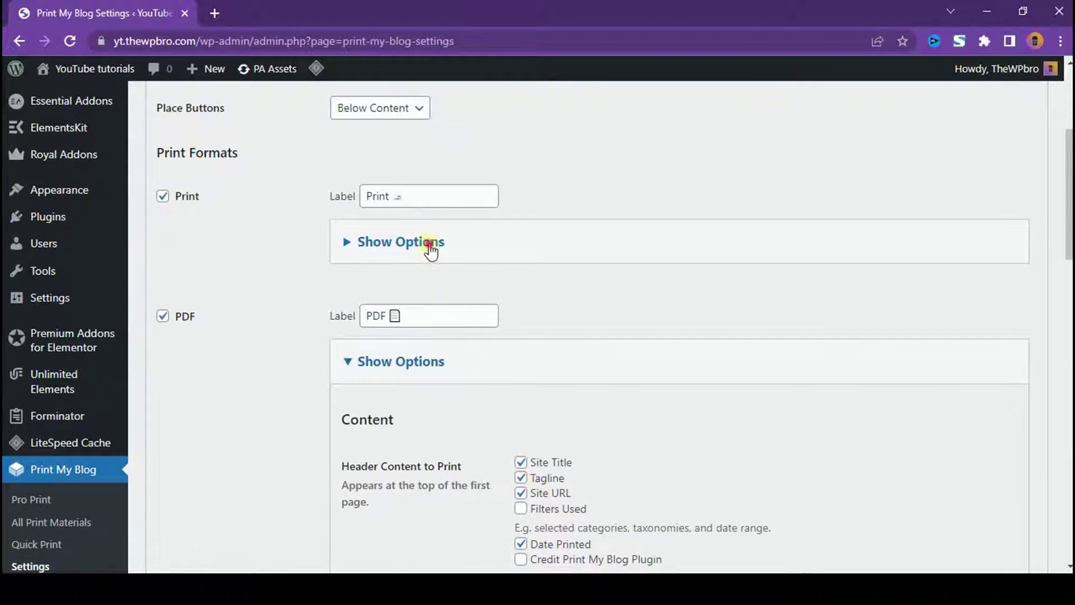
pyautogui.click(428, 243)
pyautogui.scroll(-4, 431, 257)
pyautogui.scroll(8, 434, 258)
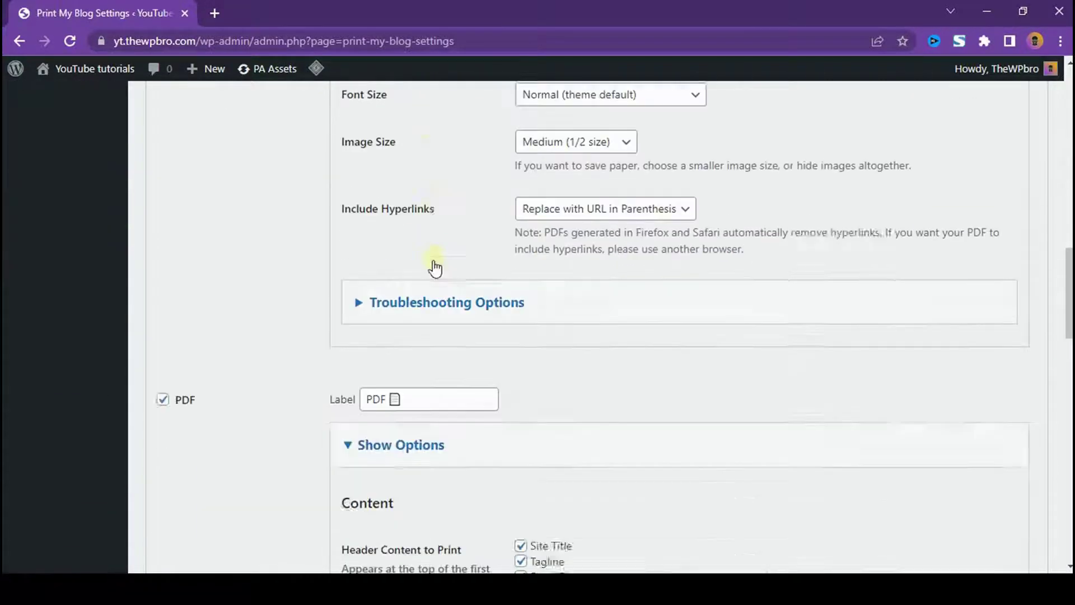
pyautogui.scroll(-1, 448, 246)
pyautogui.click(463, 230)
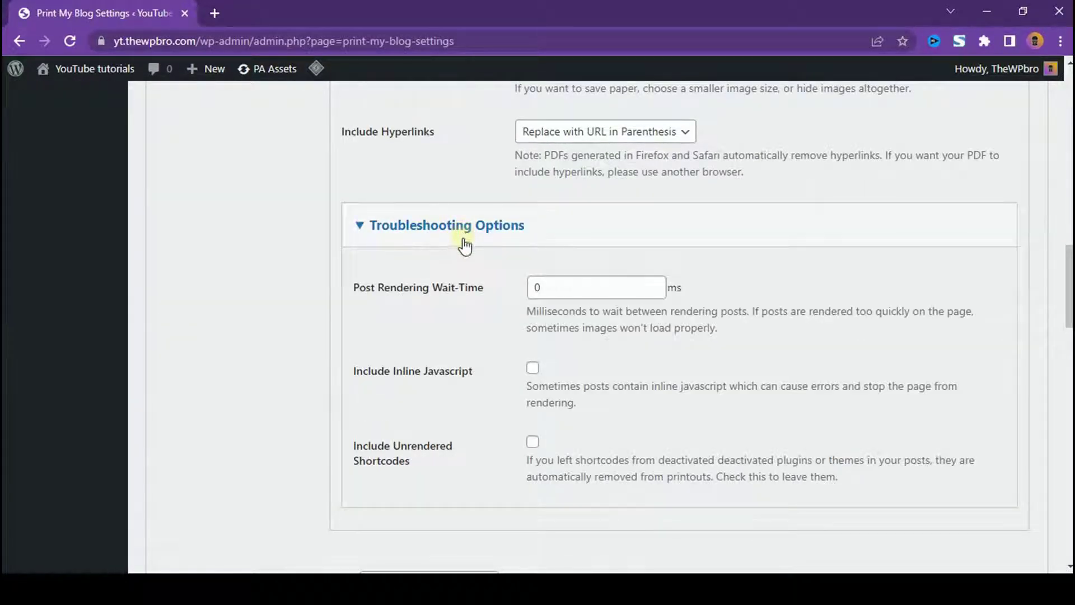
pyautogui.scroll(1, 463, 244)
pyautogui.click(464, 304)
pyautogui.scroll(11, 464, 305)
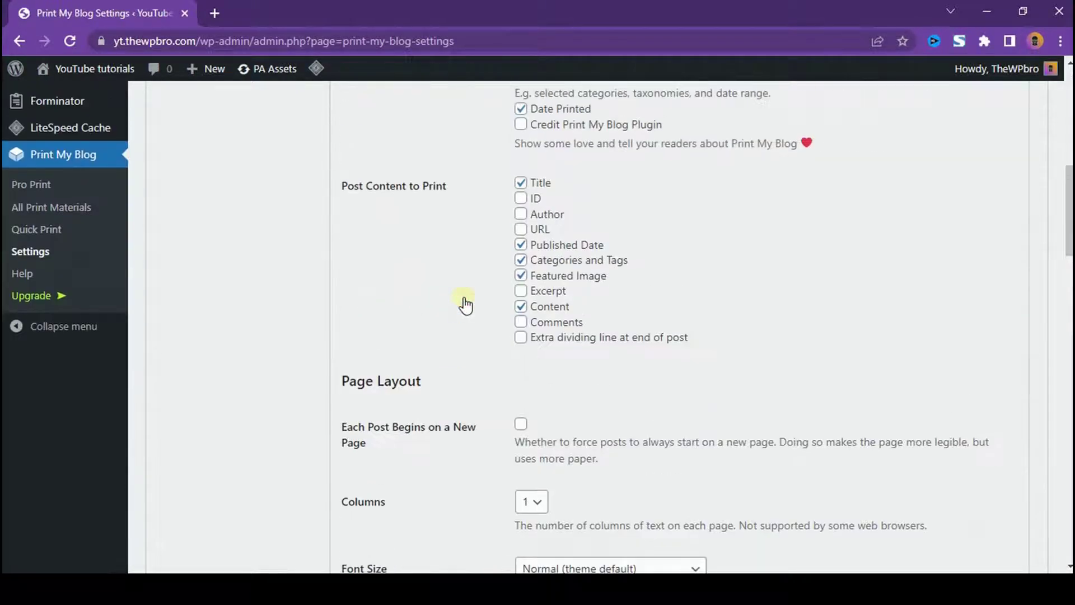
pyautogui.scroll(3, 455, 275)
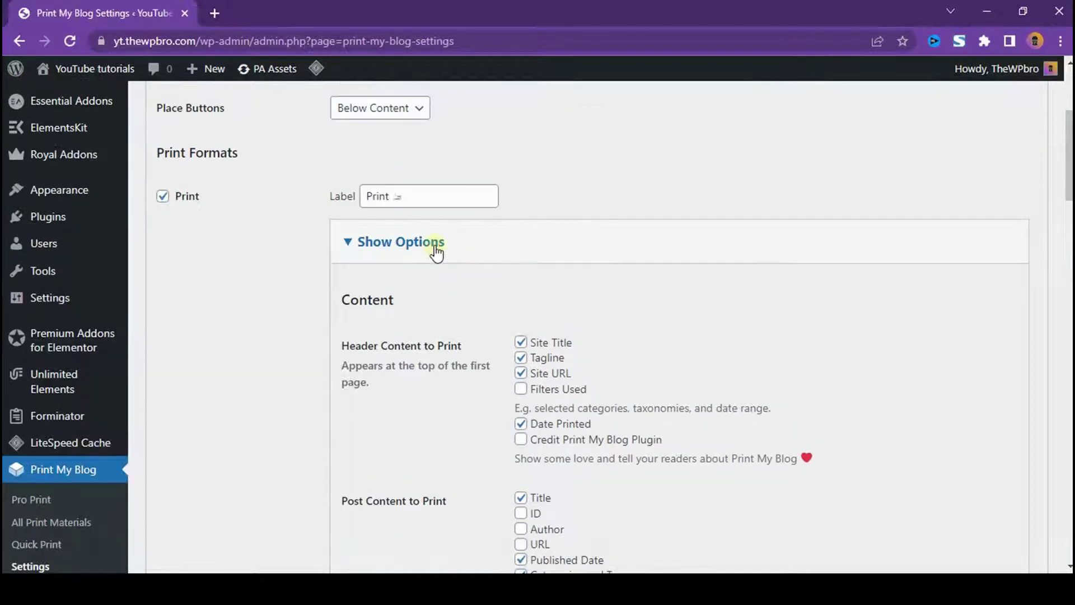
pyautogui.click(435, 246)
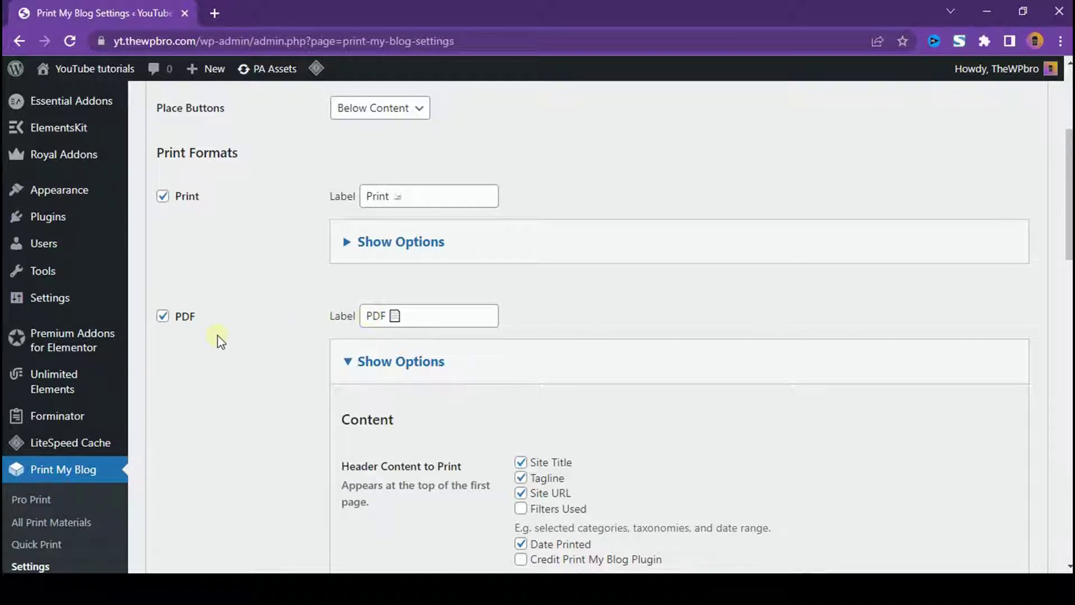
pyautogui.click(369, 318)
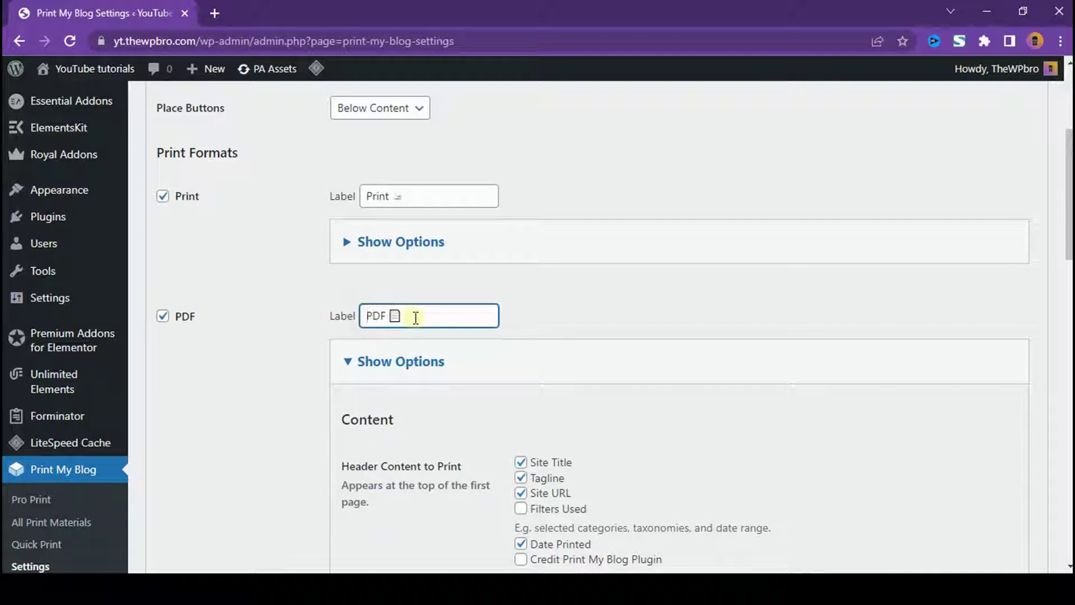
# Step: Change the PDF button label to 'DOWNLOAD AS PDF' and save the settings
pyautogui.write('DOWNLOAD AS')
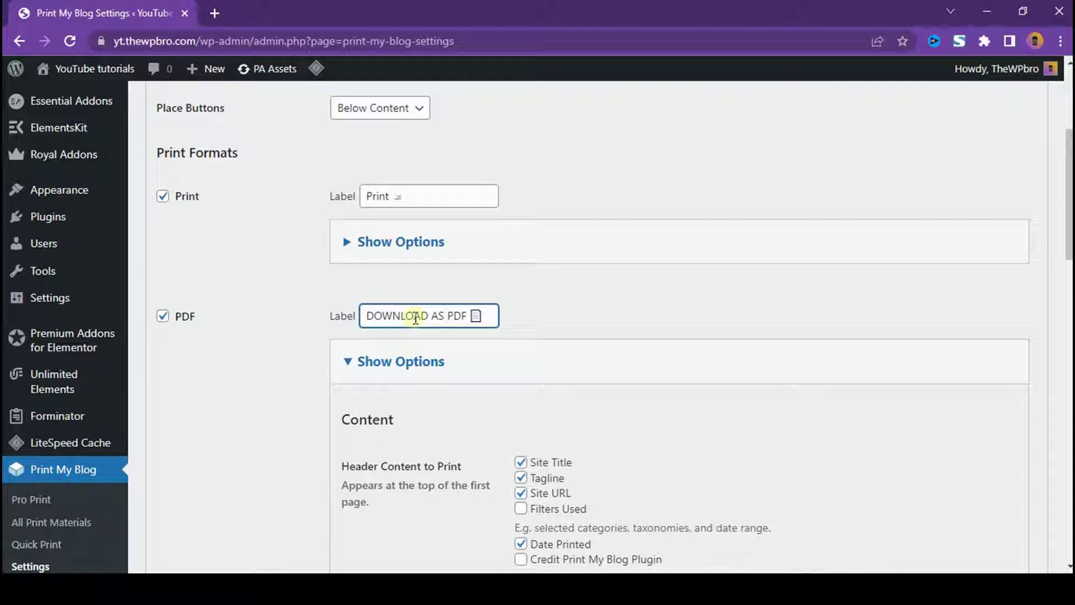
pyautogui.scroll(-1, 509, 321)
pyautogui.scroll(-5, 509, 320)
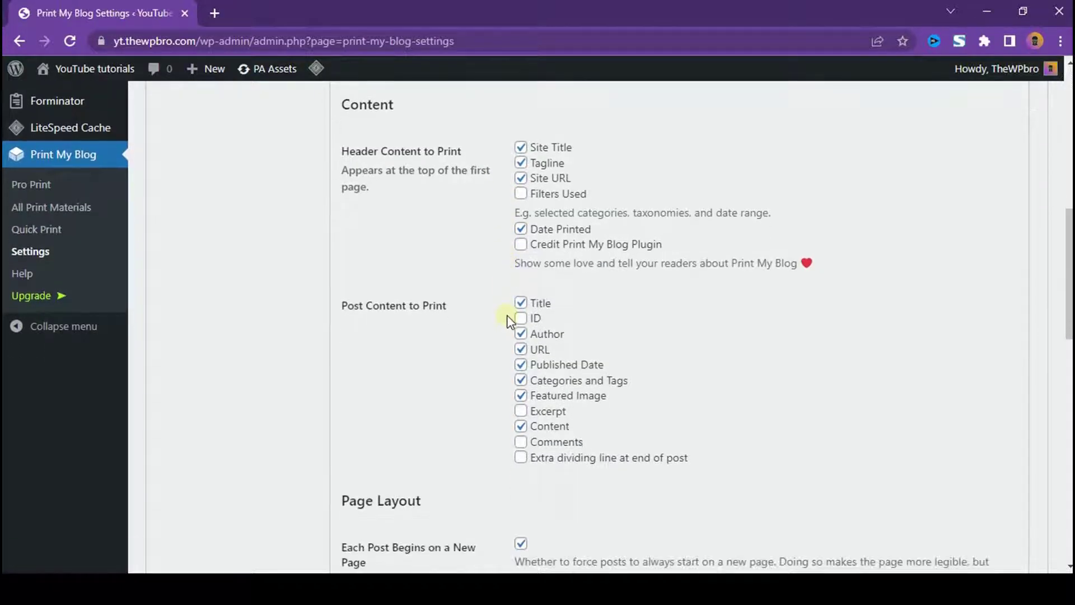
pyautogui.scroll(-15, 507, 322)
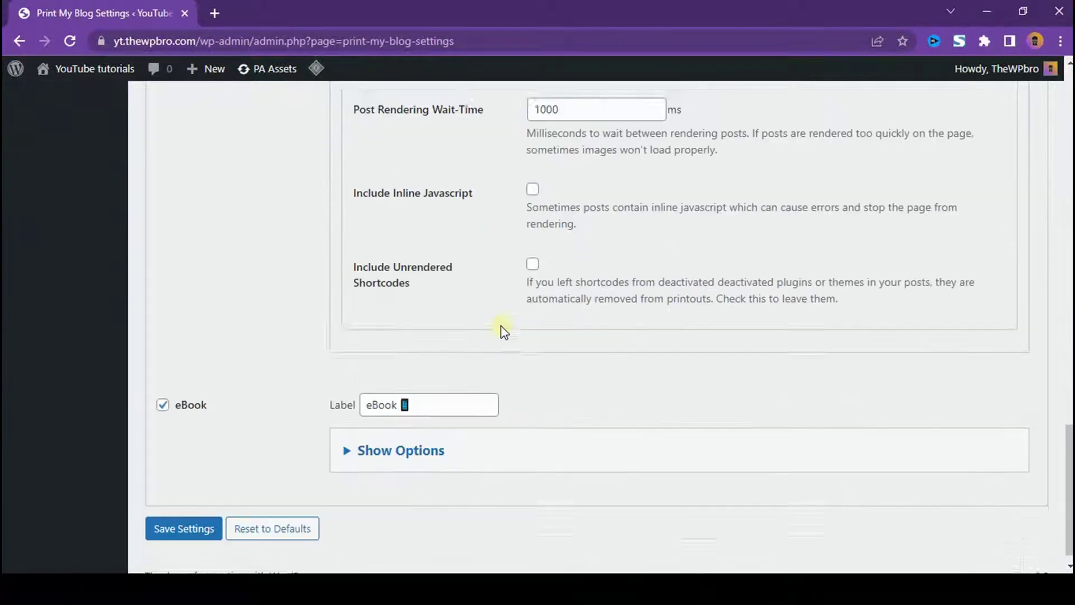
pyautogui.click(190, 519)
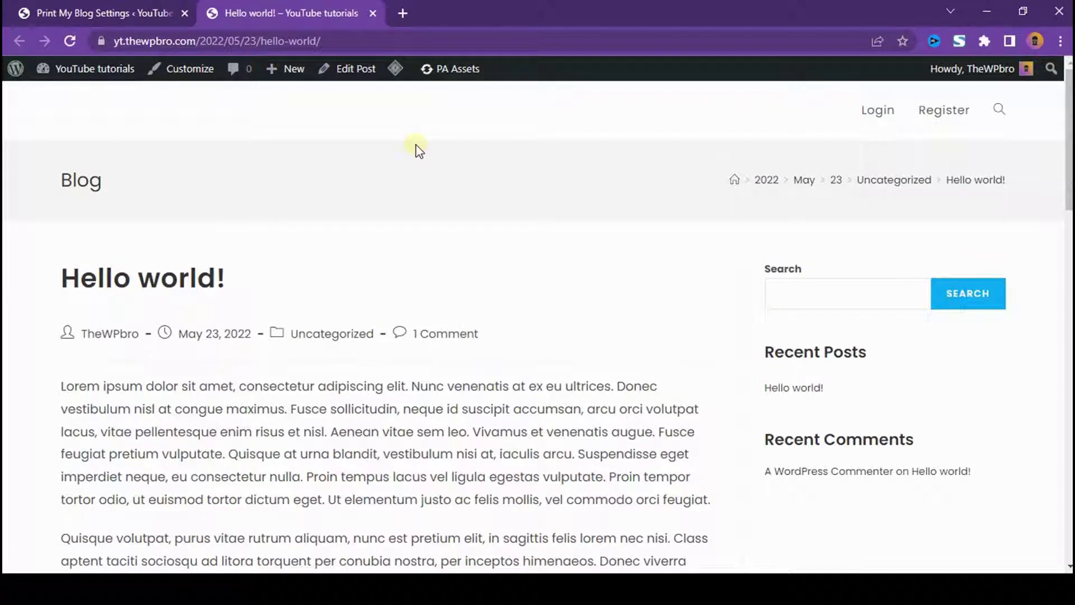
# Step: Generate a PDF print-page using the DOWNLOAD AS PDF button below the Hello world! post
pyautogui.scroll(-1, 396, 182)
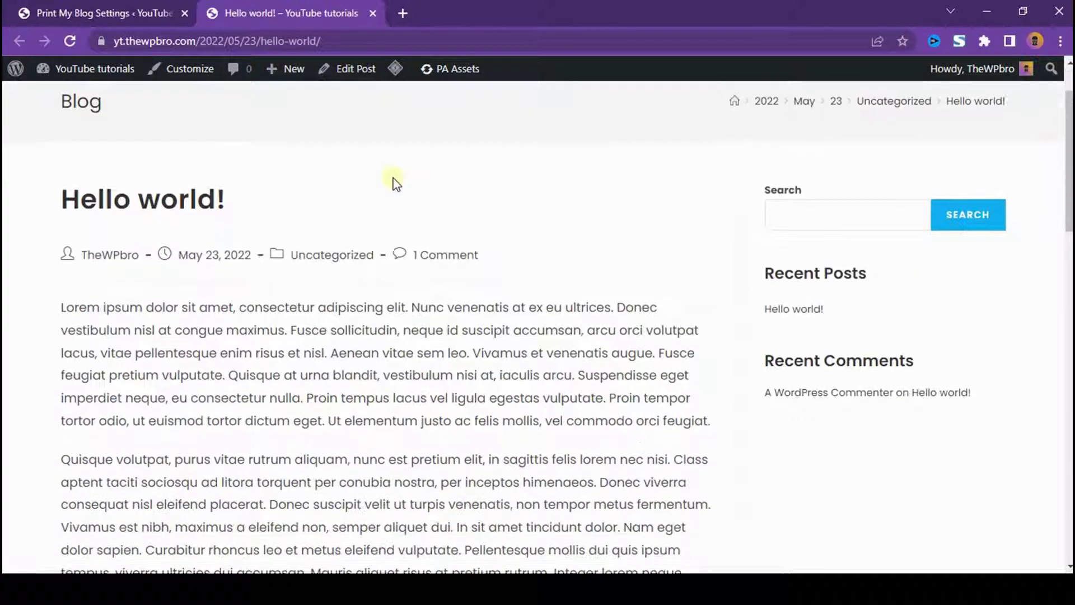
pyautogui.scroll(-13, 394, 179)
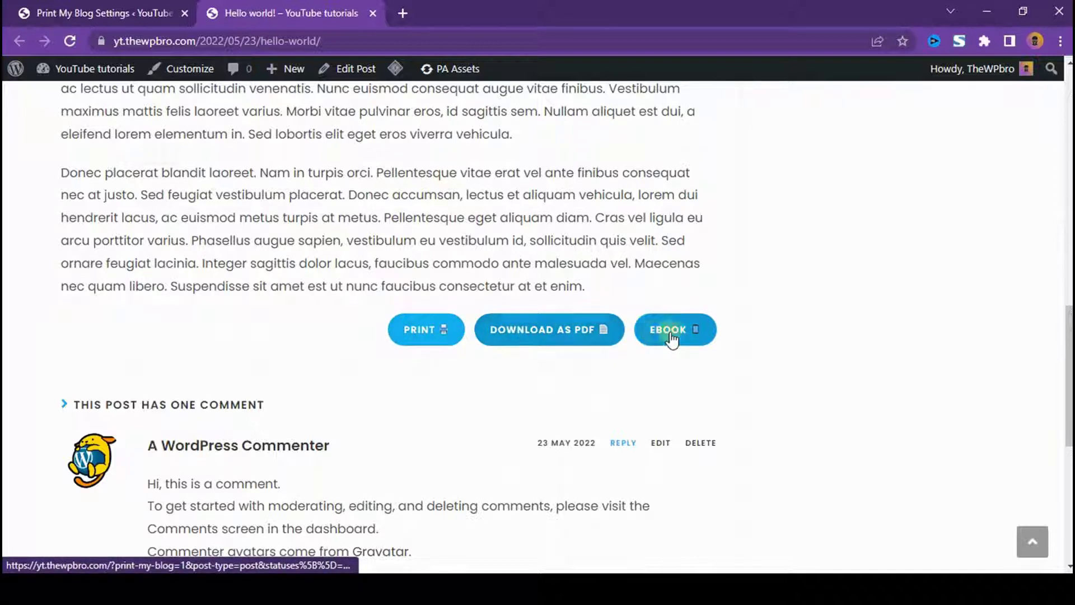
pyautogui.click(553, 344)
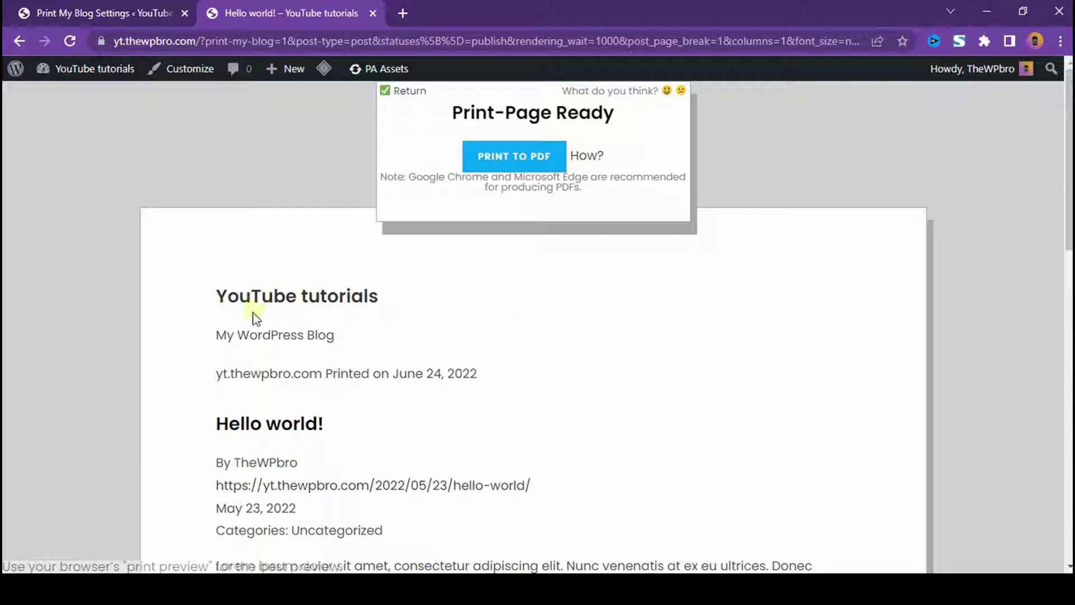
# Step: Print the Hello world! page with Microsoft Print to PDF as the destination
pyautogui.moveTo(255, 286); pyautogui.dragTo(504, 369)
pyautogui.click(518, 364)
pyautogui.scroll(-15, 517, 364)
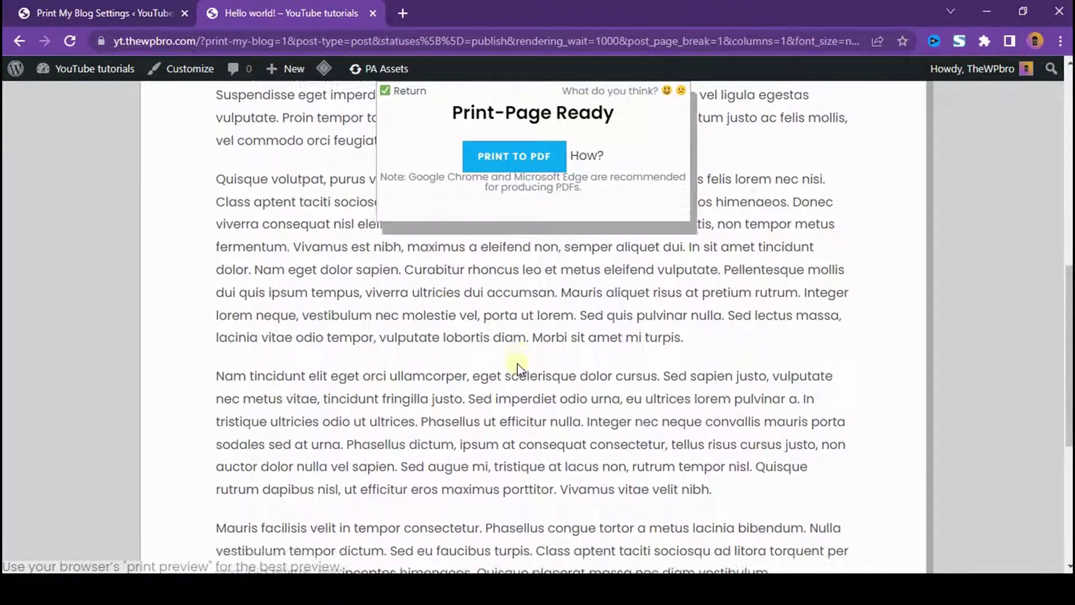
pyautogui.scroll(-5, 520, 363)
pyautogui.click(509, 157)
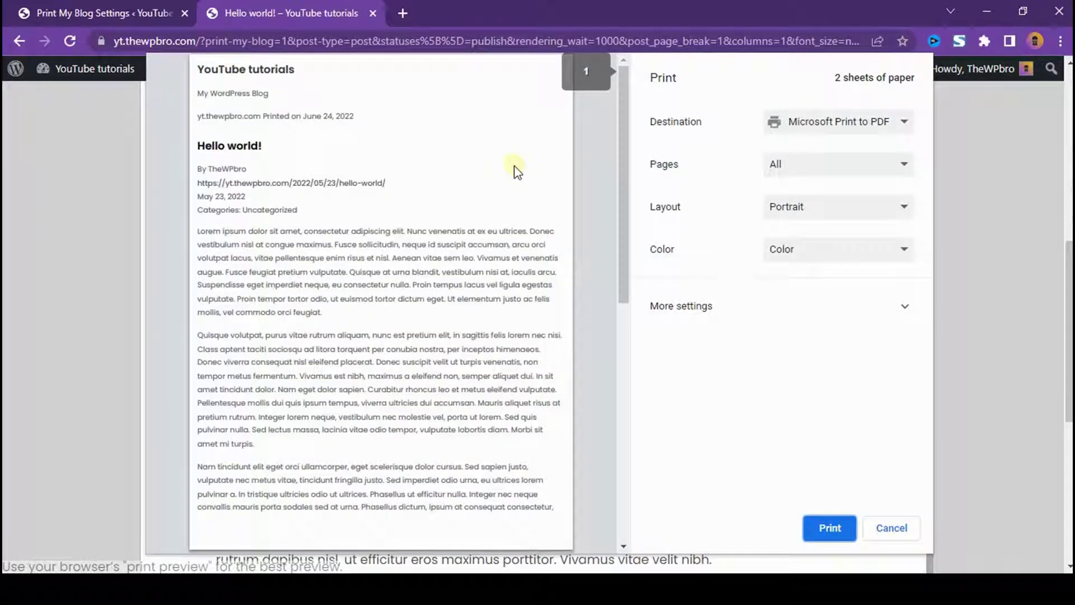
pyautogui.click(827, 526)
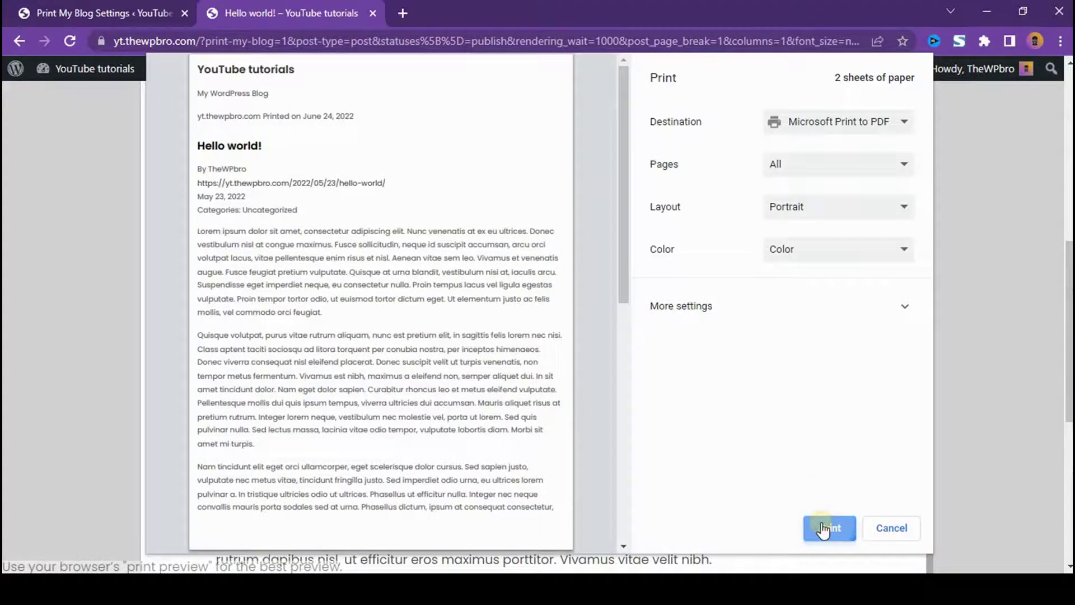